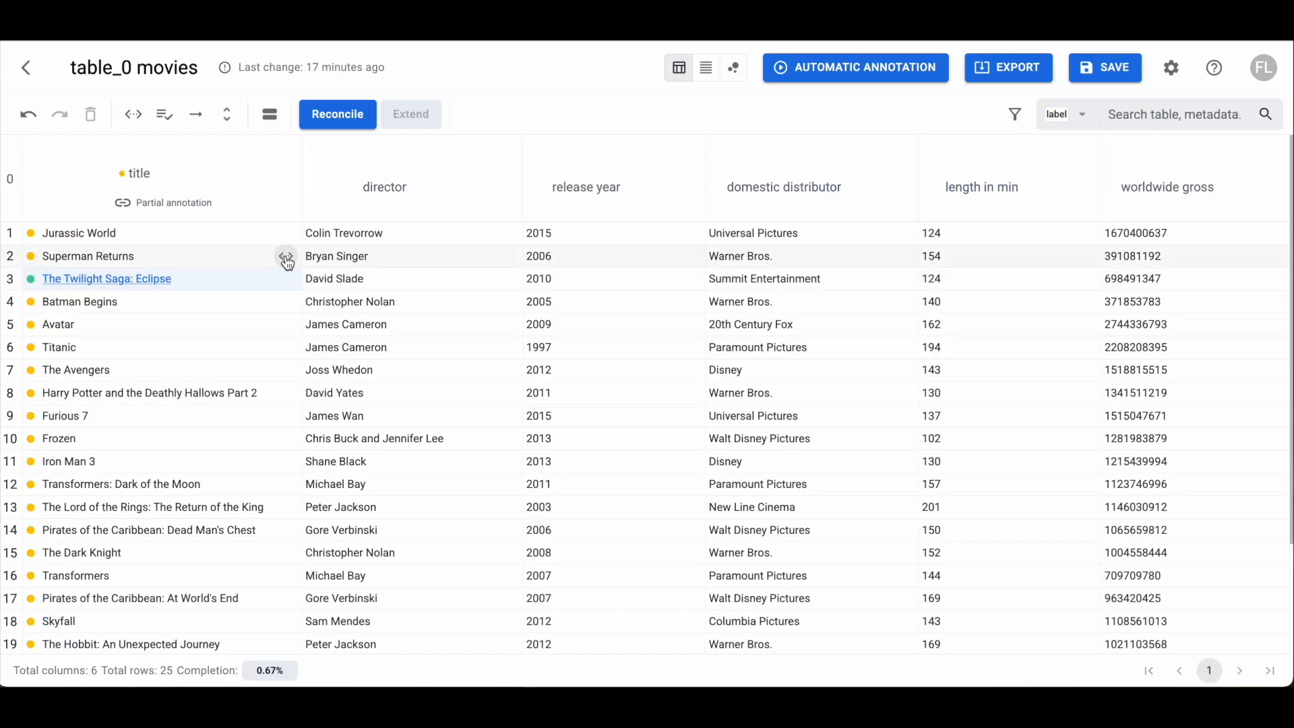
Inspect the entity types of the first three reconciliation candidates for the Superman Returns title cell.
{"action": "left_click", "coordinate": [286, 260]}
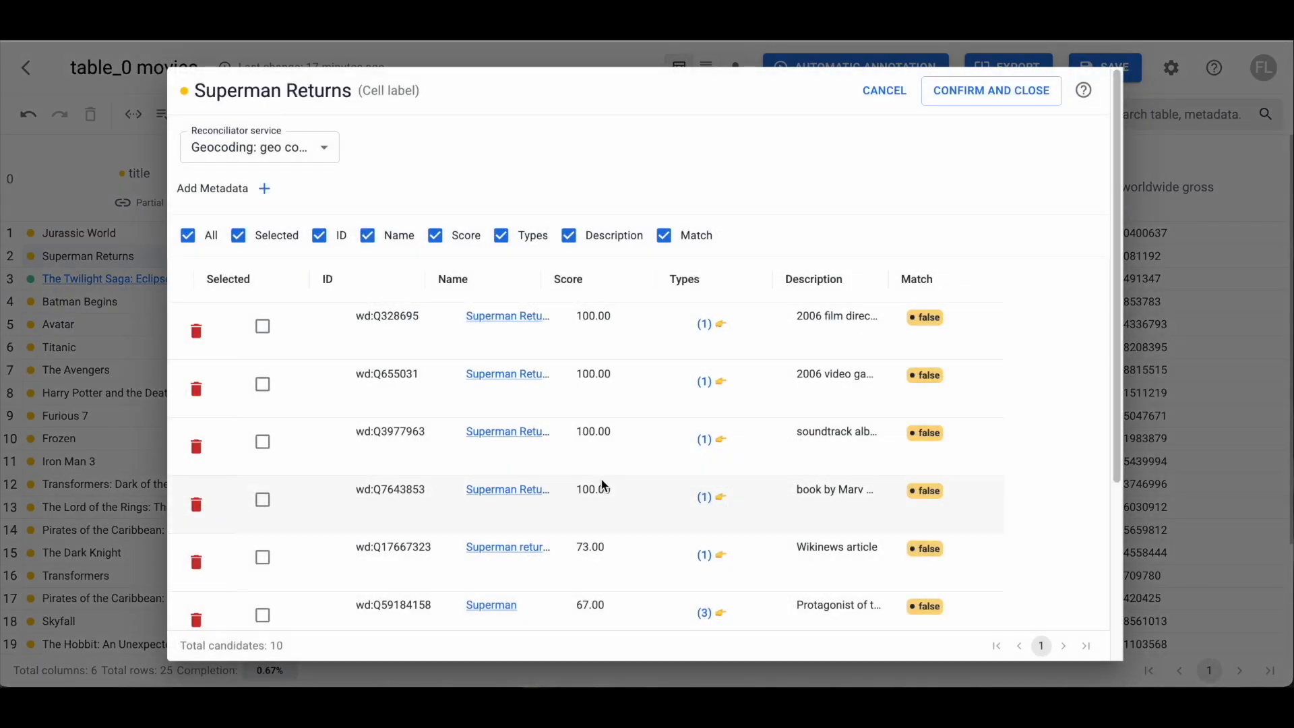
{"action": "left_click", "coordinate": [720, 324]}
{"action": "left_click", "coordinate": [720, 416]}
{"action": "left_click", "coordinate": [714, 504]}
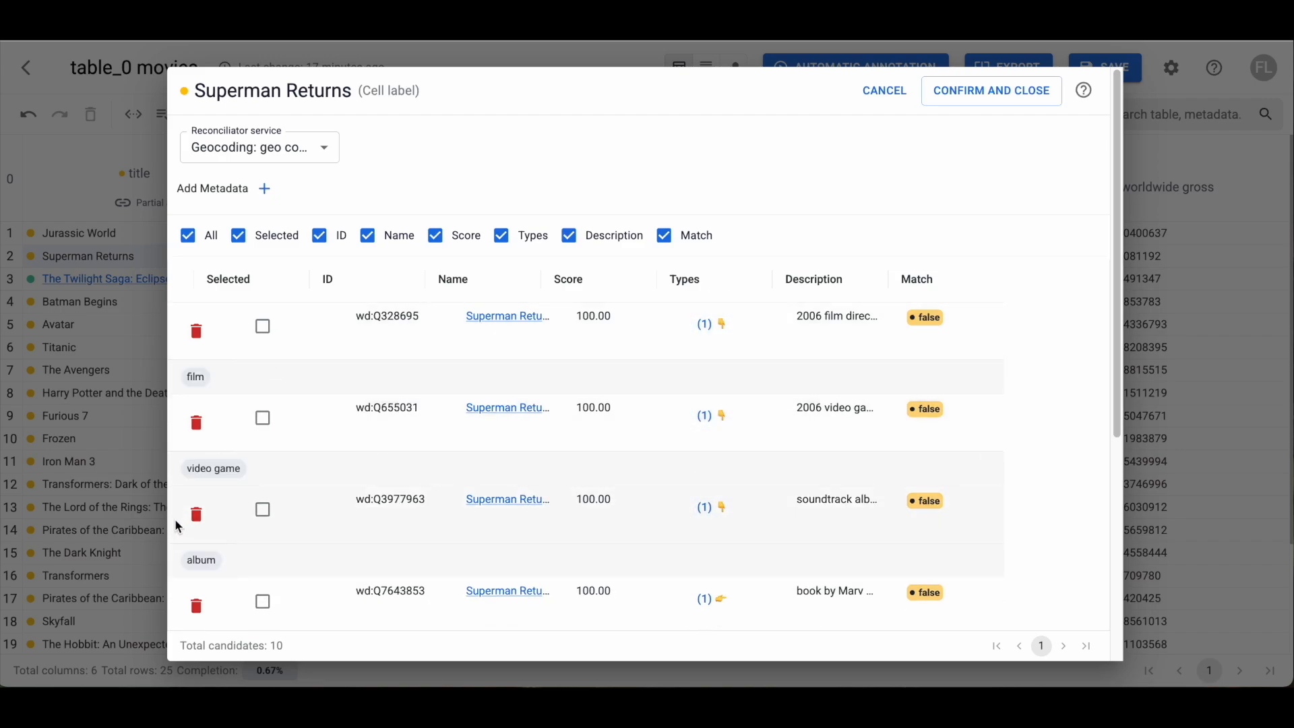
{"action": "left_click", "coordinate": [1200, 371]}
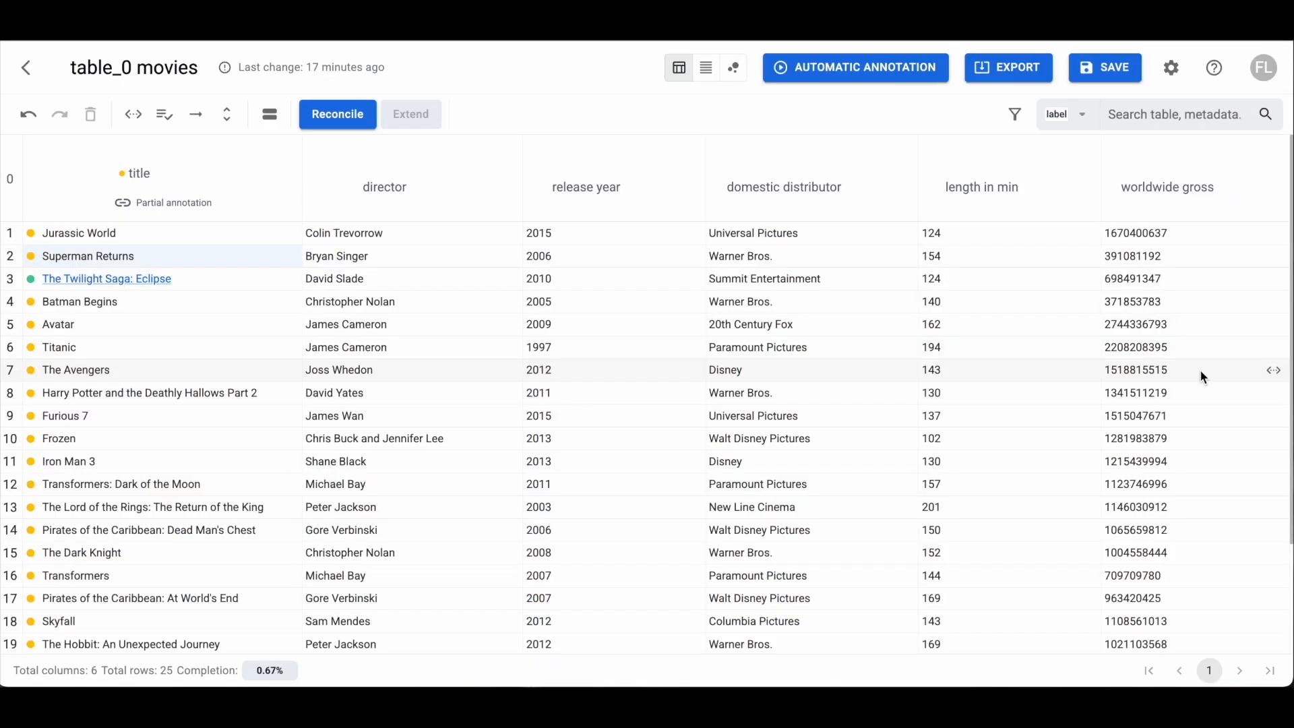
Inspect the entity types of the first three reconciliation candidates for The Twilight Saga: Eclipse title cell.
{"action": "left_click", "coordinate": [286, 279]}
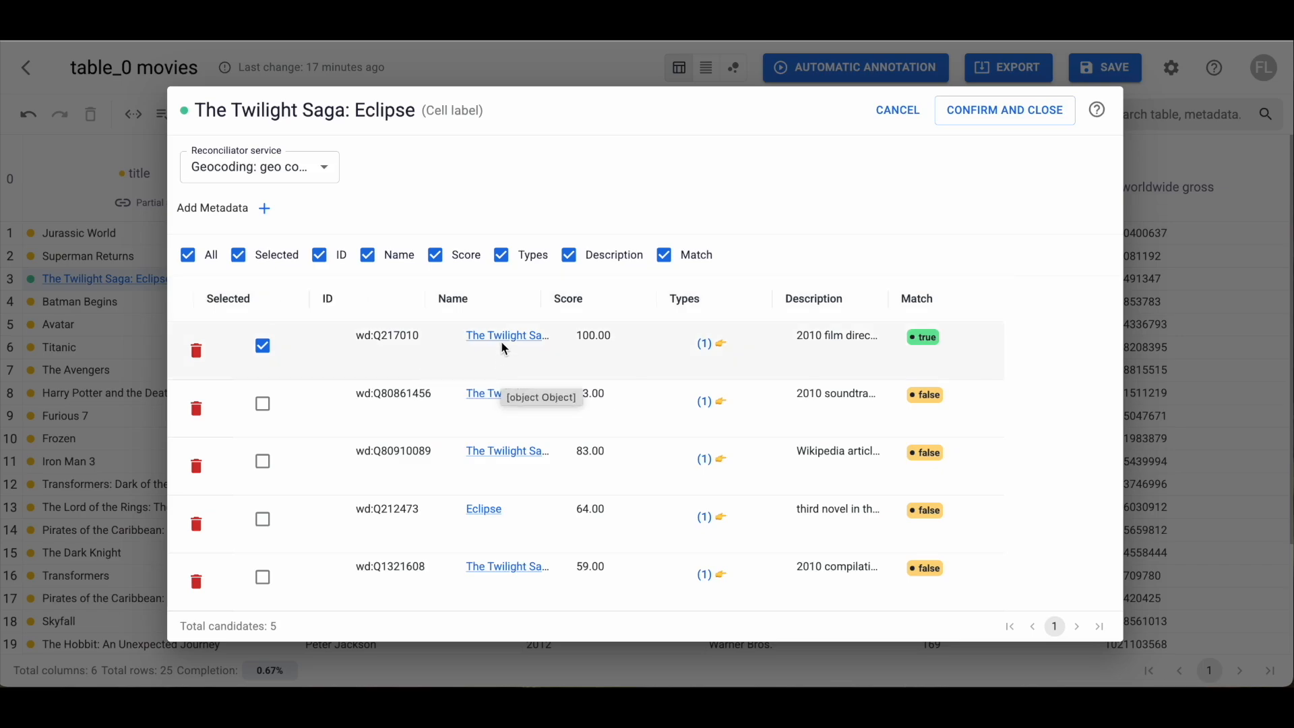
{"action": "left_click", "coordinate": [718, 345]}
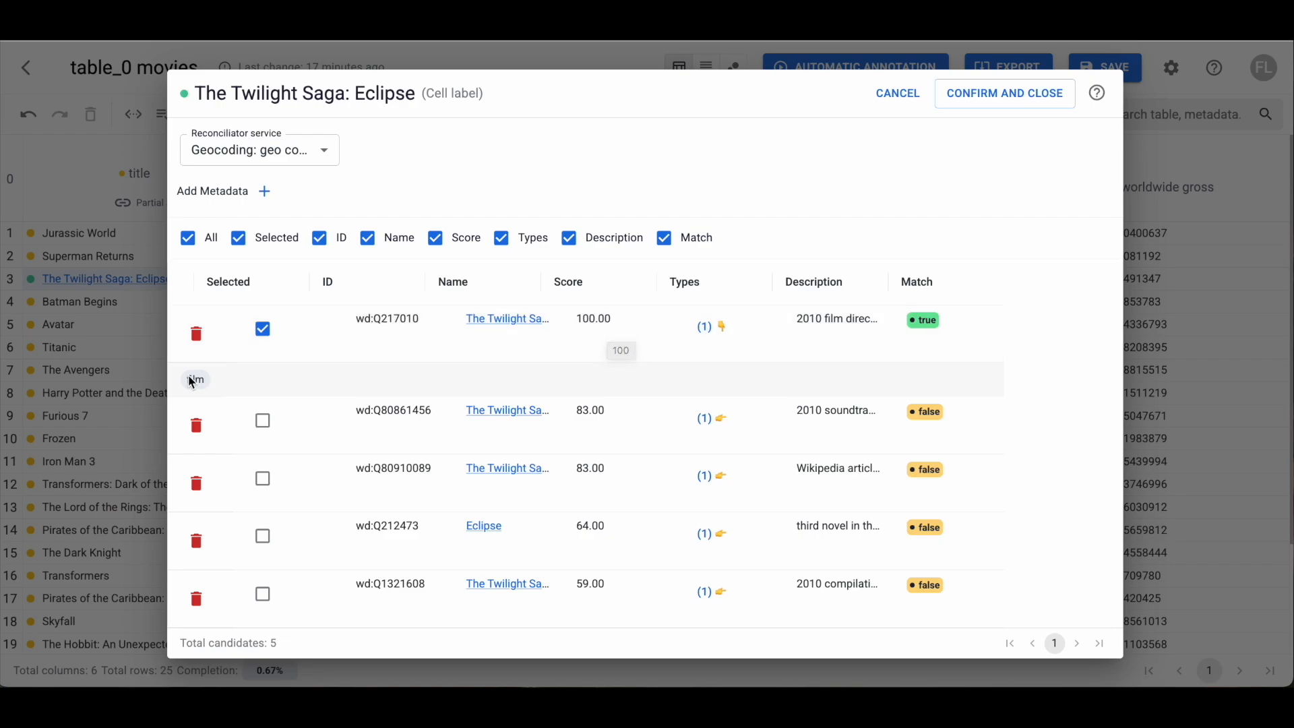
{"action": "left_click", "coordinate": [720, 423]}
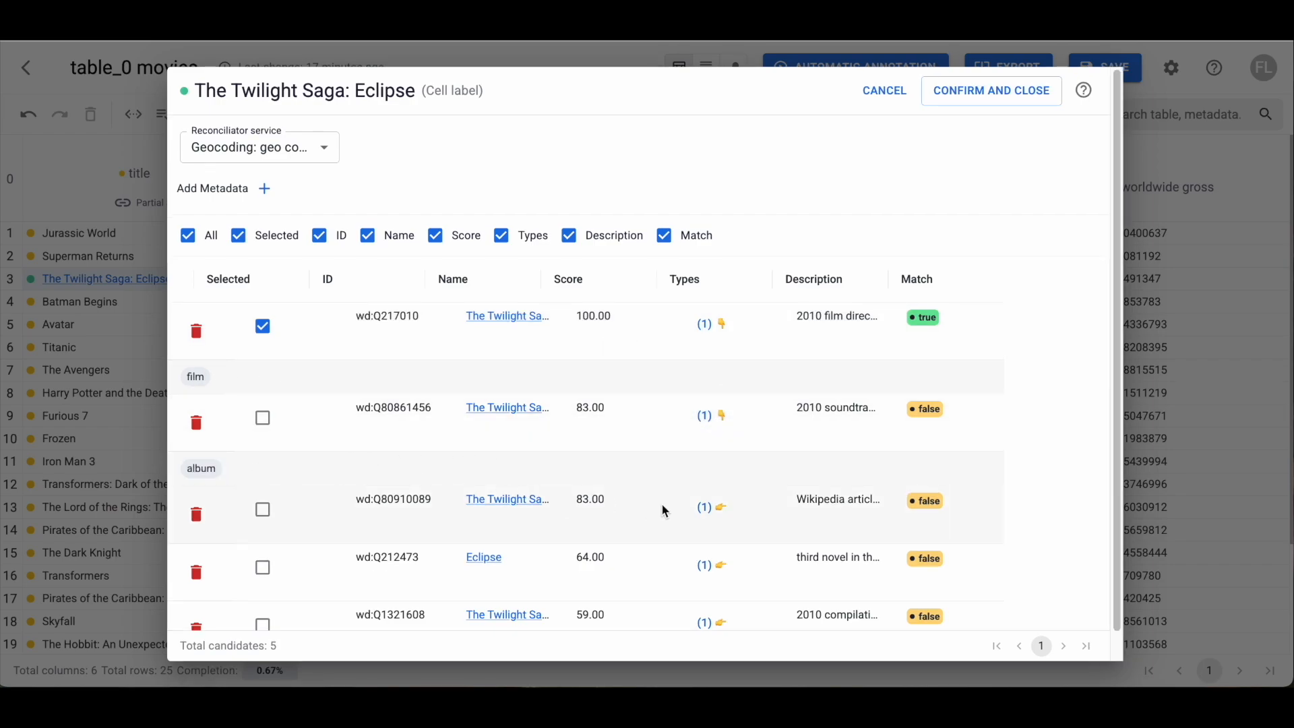
{"action": "left_click", "coordinate": [719, 508]}
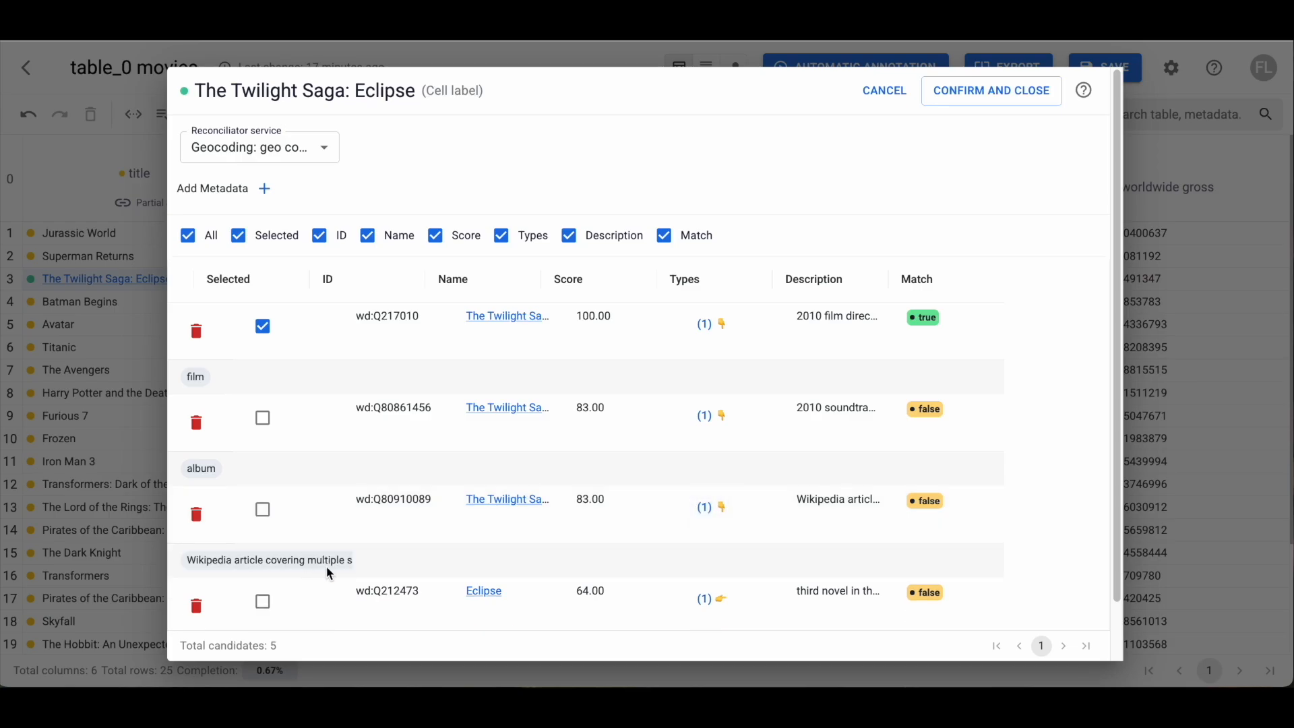
{"action": "left_click", "coordinate": [1166, 421]}
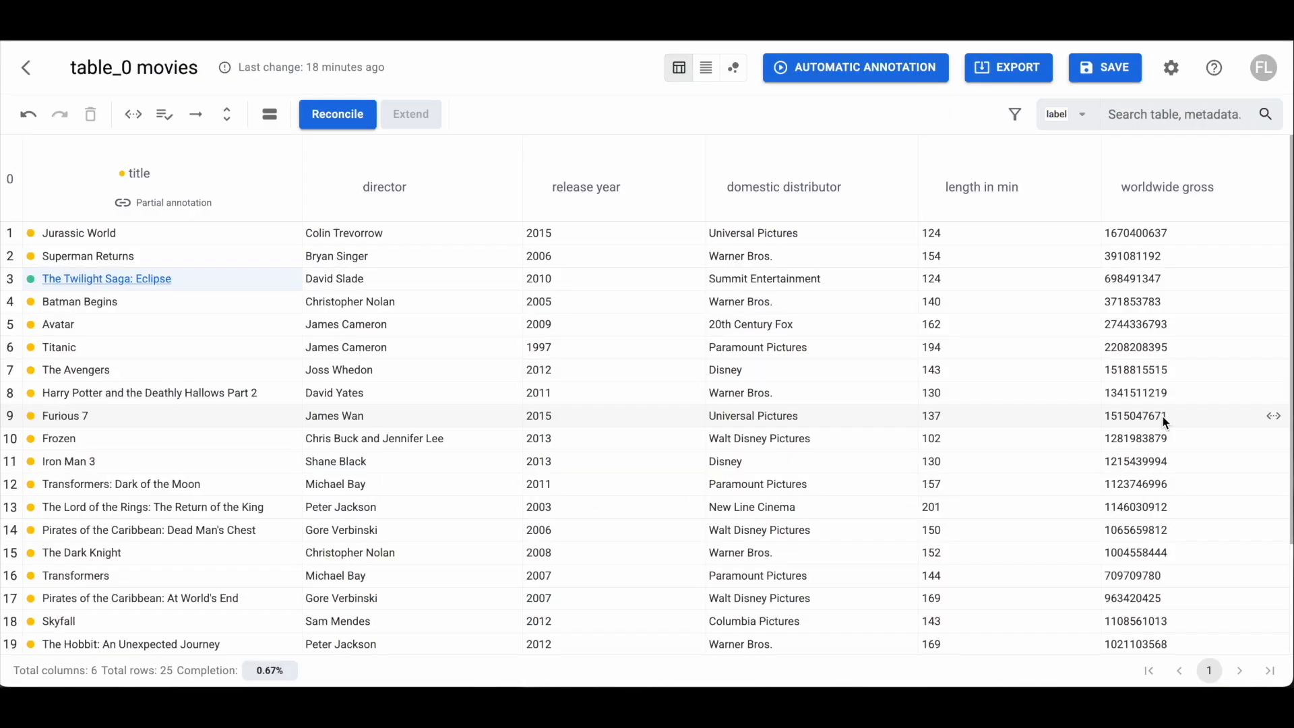
Refine the title column's not-matching cells by type, accepting candidates of type film.
{"action": "mouse_move", "coordinate": [286, 156]}
{"action": "left_click", "coordinate": [284, 155]}
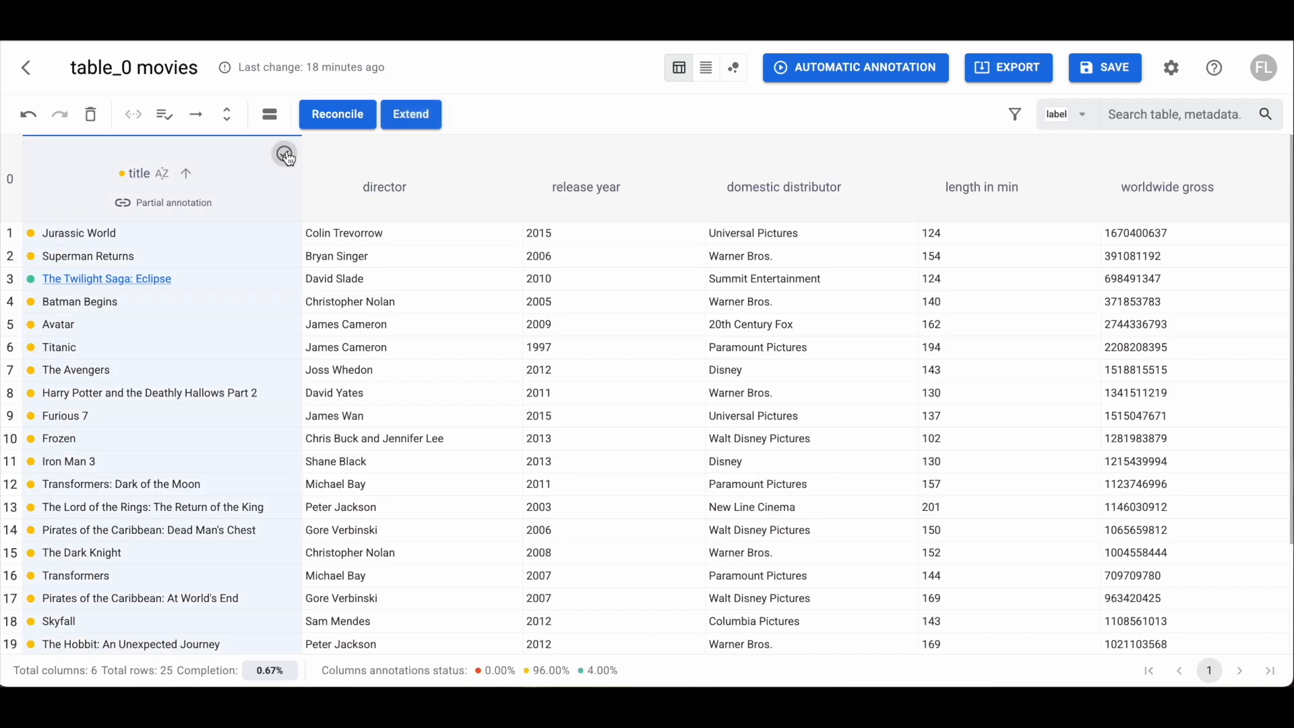
{"action": "left_click", "coordinate": [171, 125]}
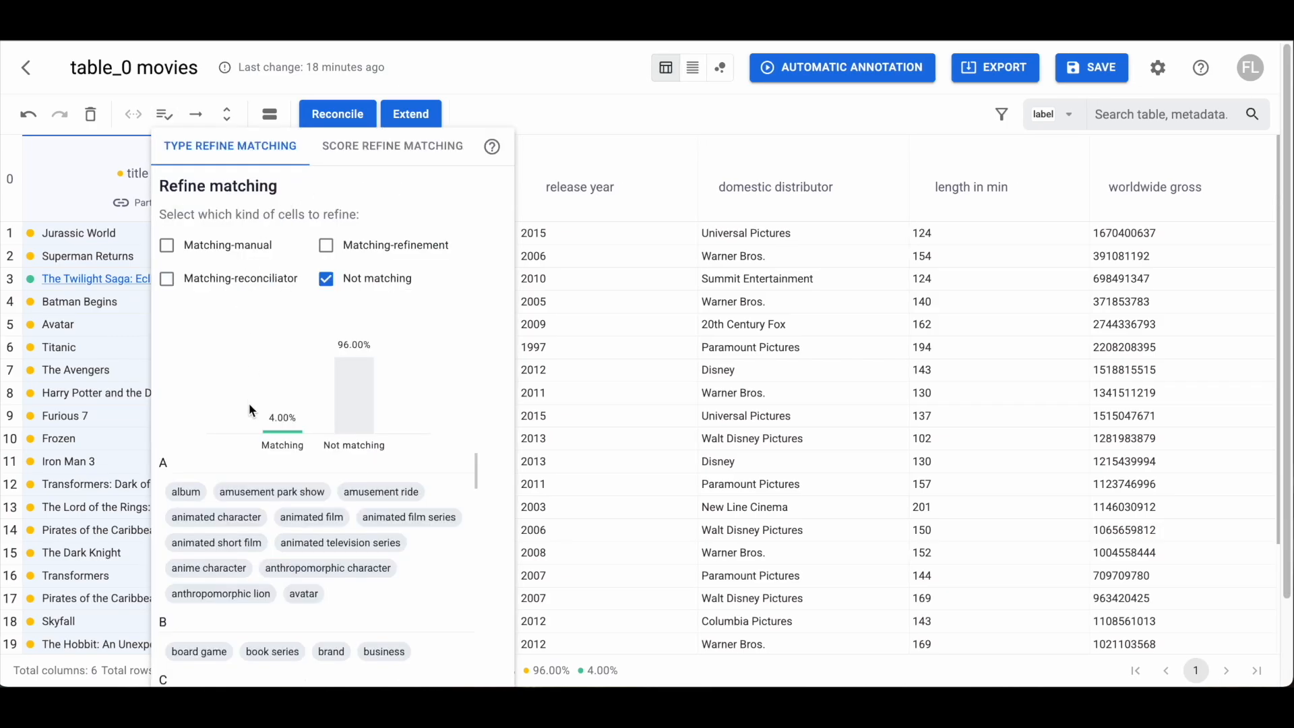
{"action": "scroll", "coordinate": [353, 545], "scroll_direction": "down", "scroll_amount": 10}
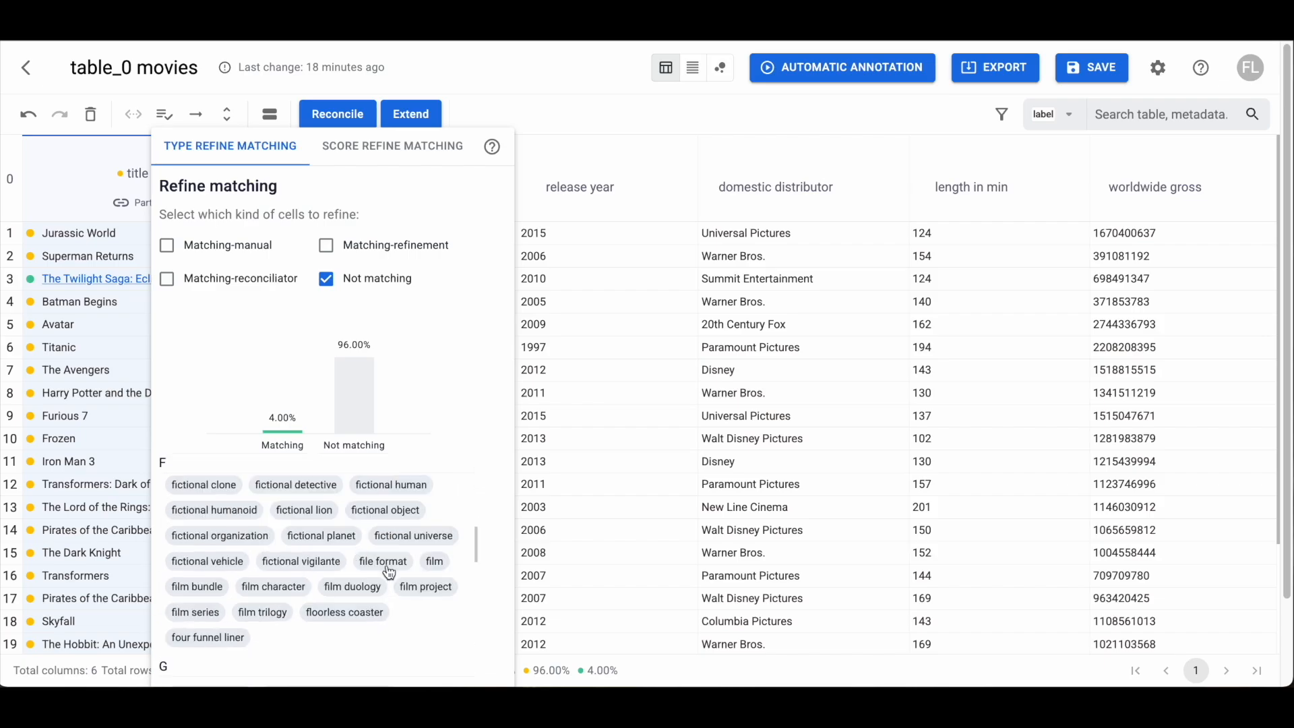
{"action": "left_click", "coordinate": [438, 565]}
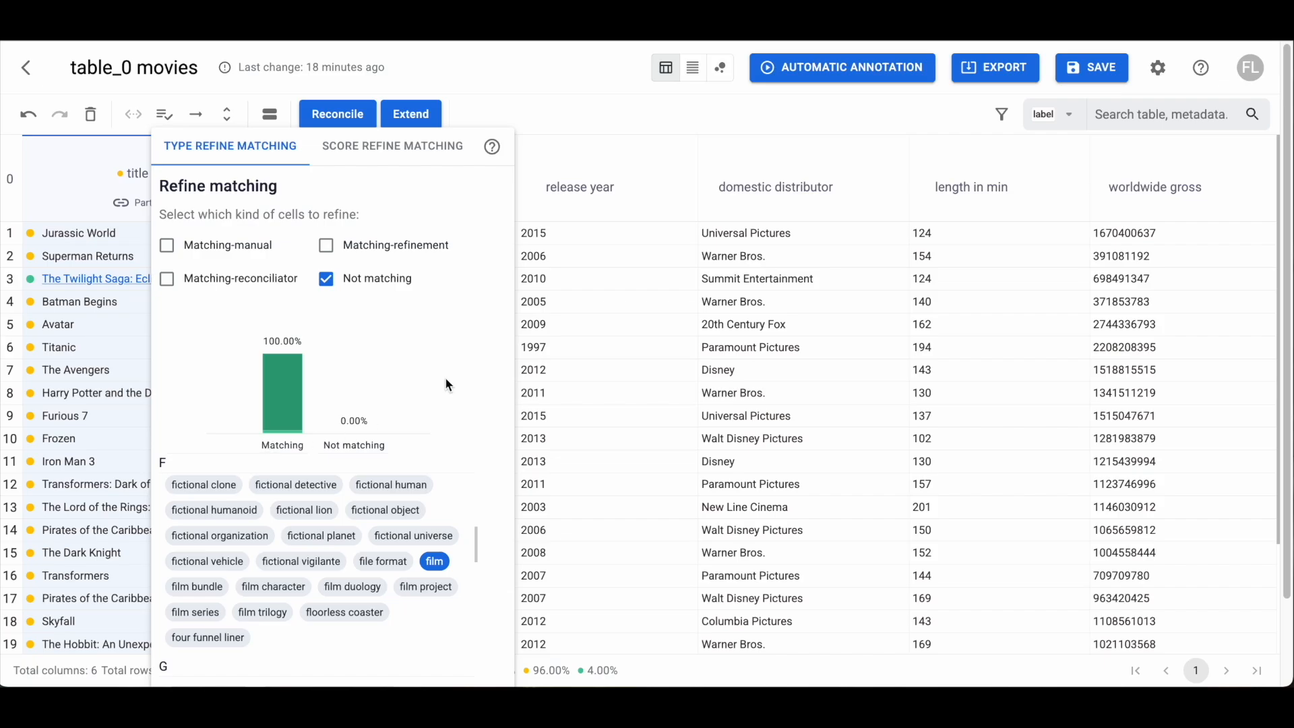
{"action": "scroll", "coordinate": [450, 378], "scroll_direction": "down", "scroll_amount": 3}
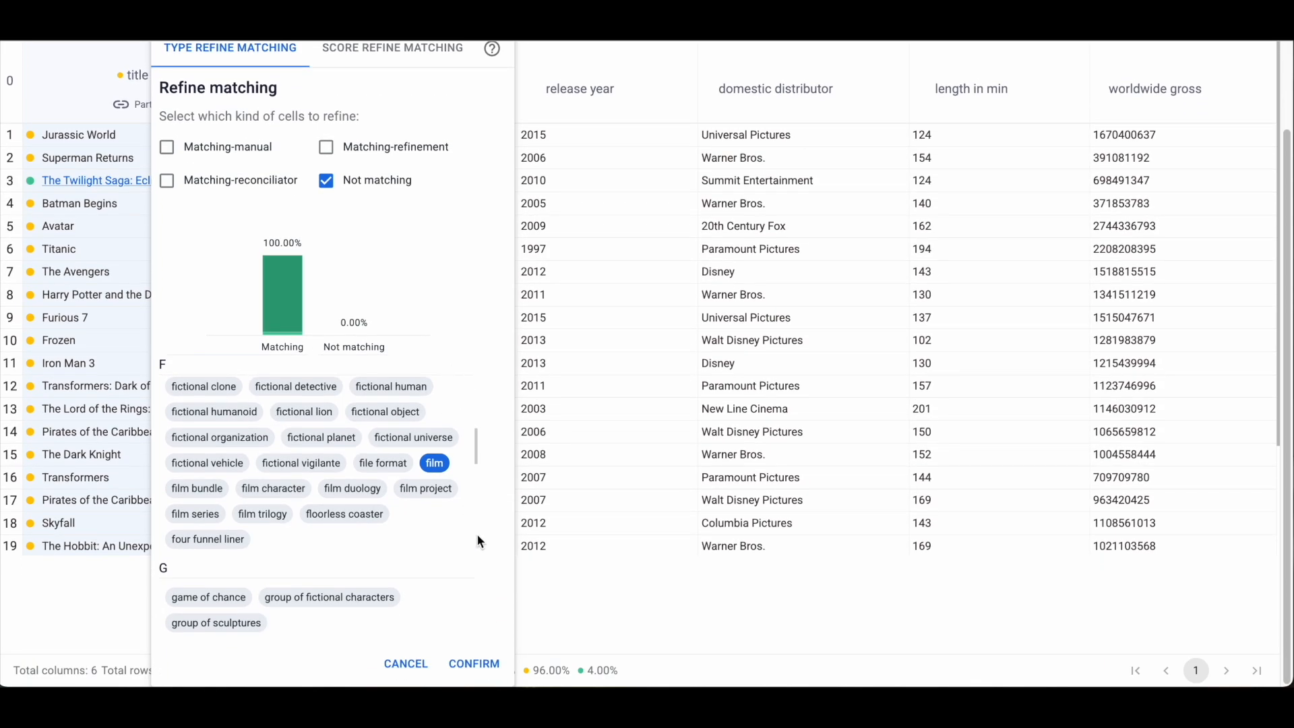
{"action": "left_click", "coordinate": [480, 664]}
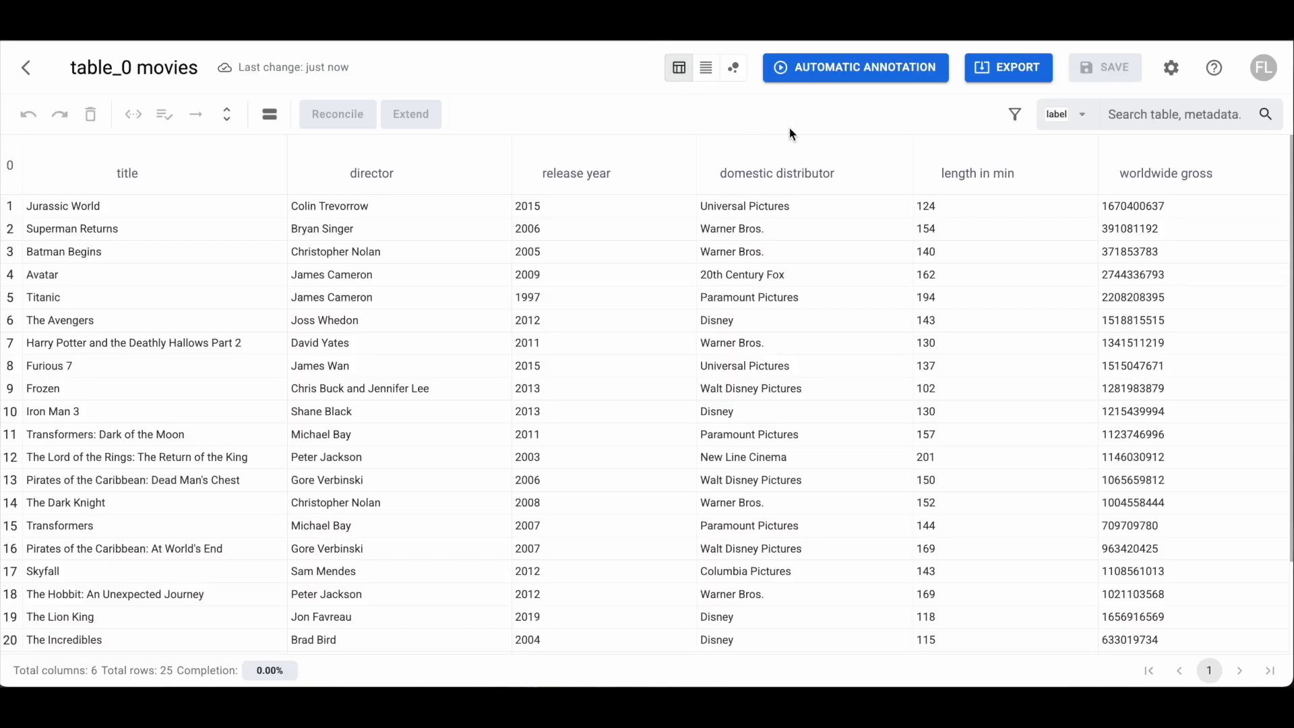
Run the automatic annotation on the whole unannotated movies table.
{"action": "left_click", "coordinate": [866, 81]}
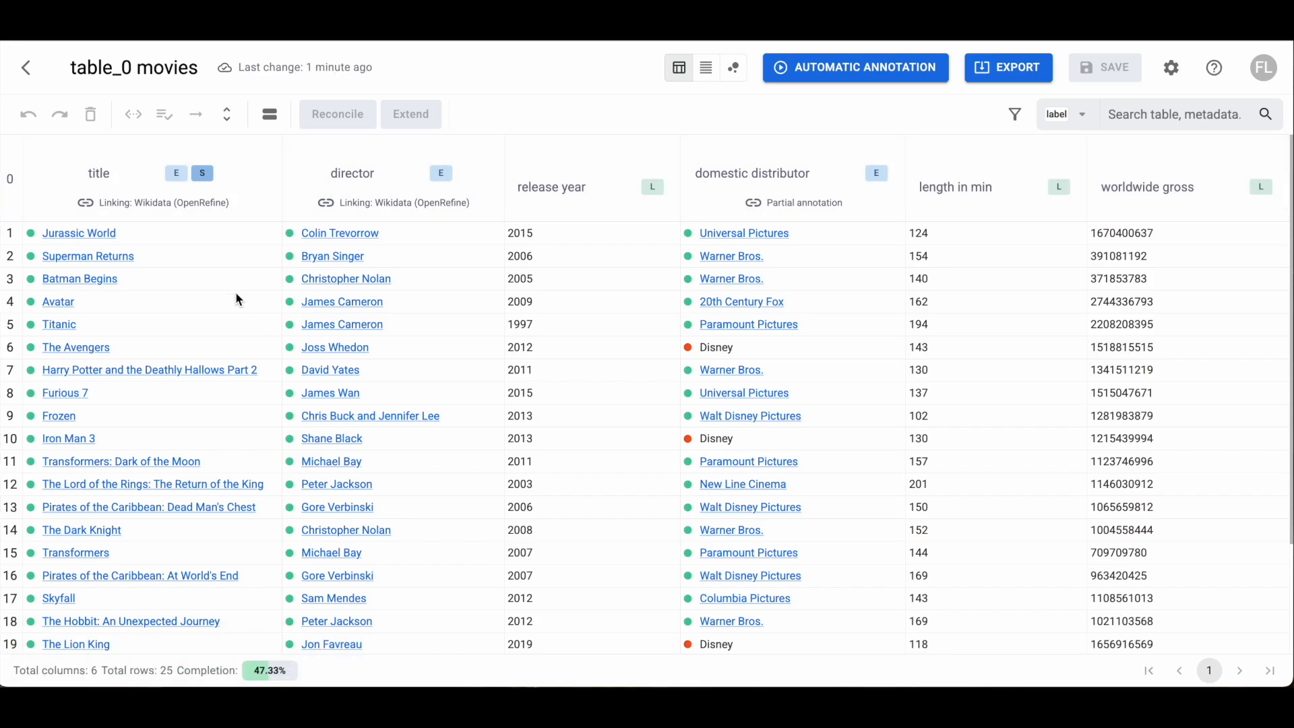
{"action": "left_click", "coordinate": [180, 176]}
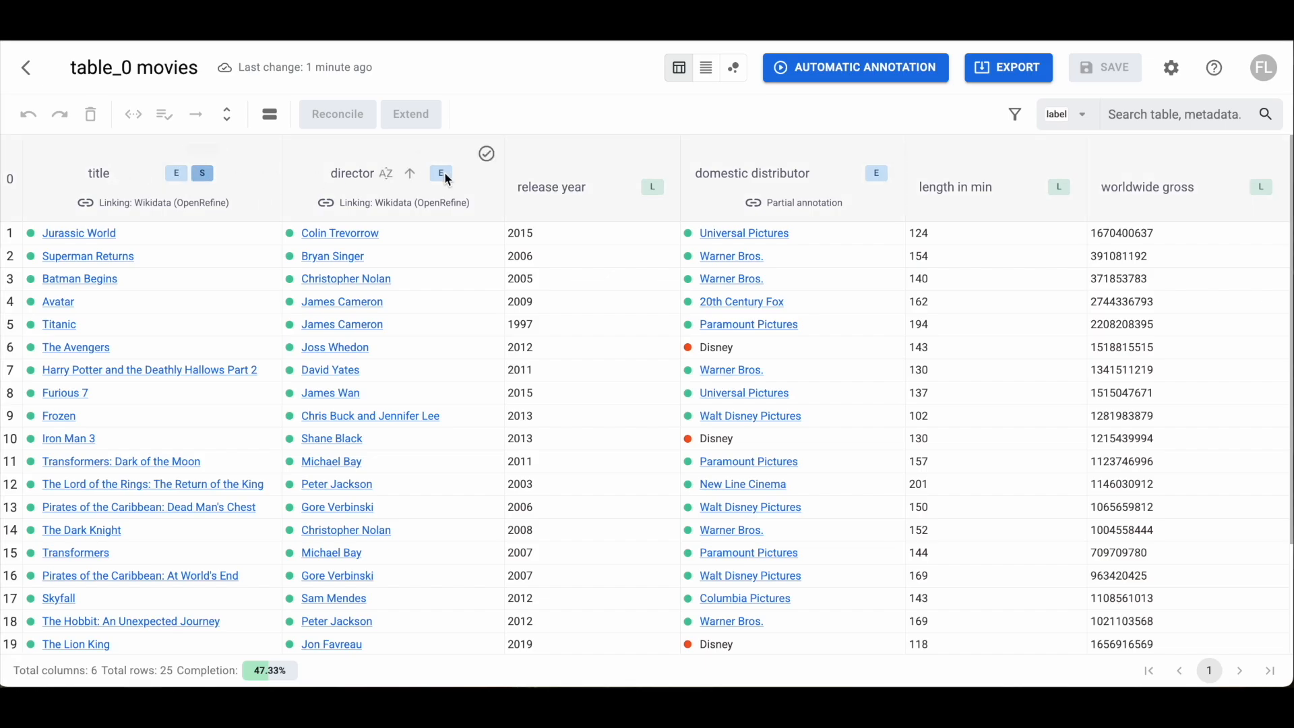
{"action": "left_click", "coordinate": [228, 115]}
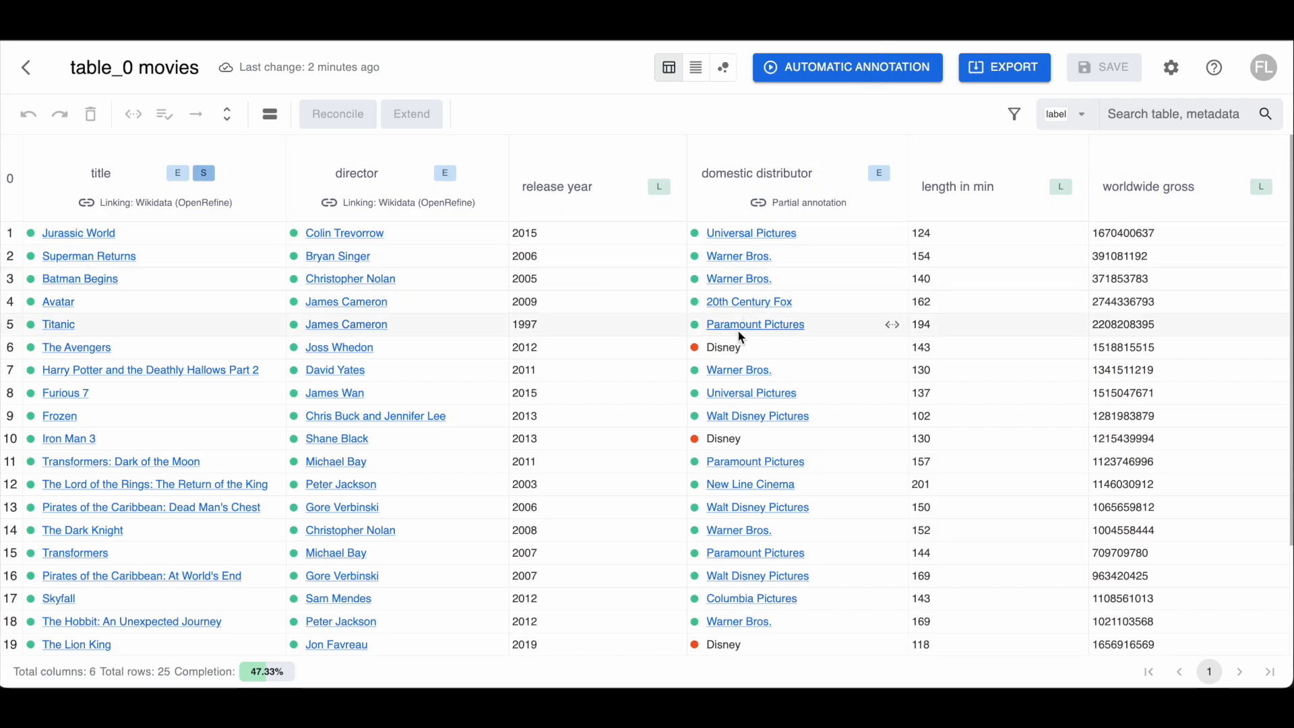
Look up the Wikidata entity ID of Walt Disney Pictures from the Frozen row's domestic distributor link.
{"action": "left_click", "coordinate": [762, 420]}
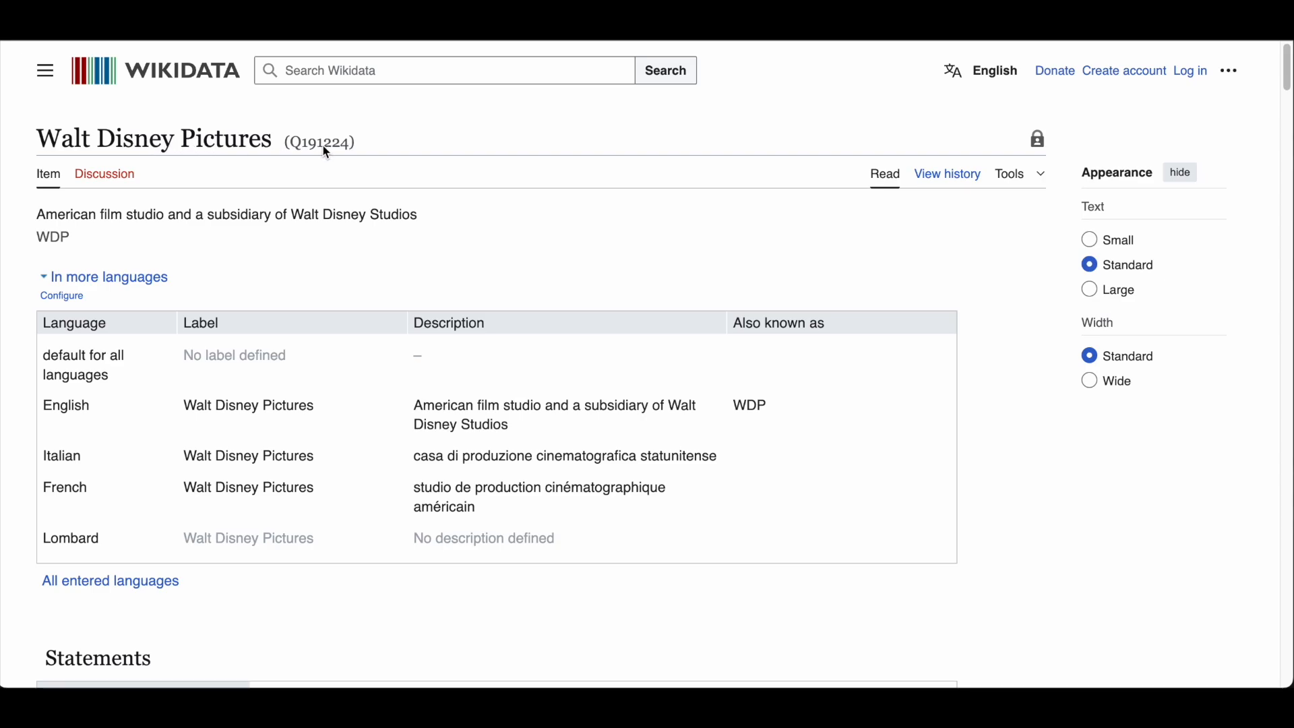
{"action": "key", "text": "super+w"}
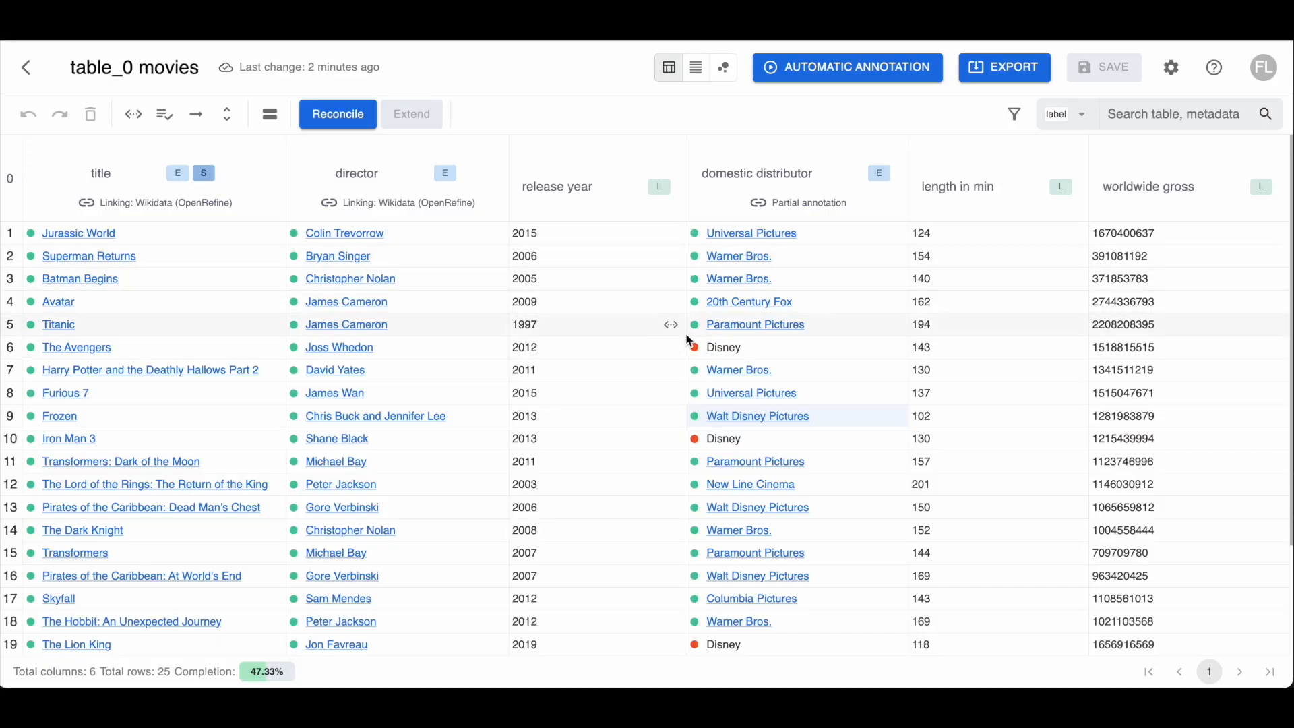
Add Q191224, Walt Disney Pictures, with its Wikidata URI as a true match for The Avengers' Disney distributor and propagate it to identical cells.
{"action": "left_click", "coordinate": [894, 348]}
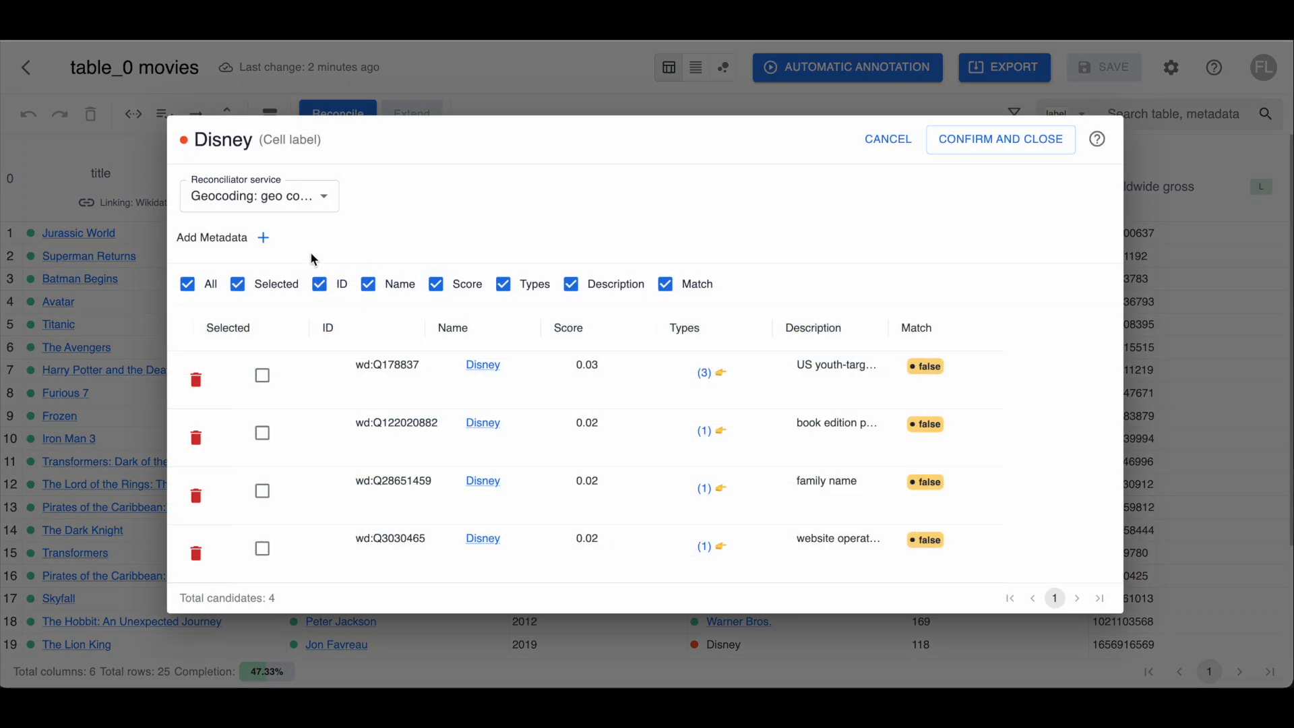
{"action": "left_click", "coordinate": [265, 238]}
{"action": "left_click", "coordinate": [281, 244]}
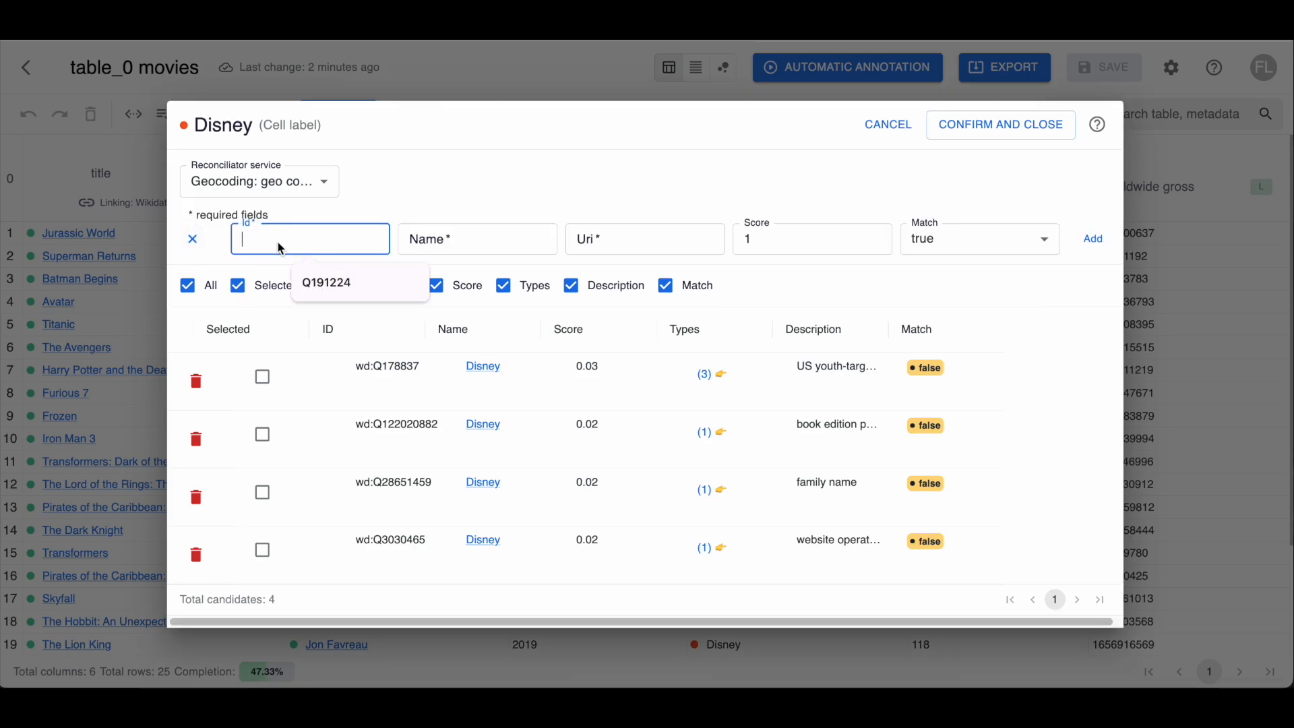
{"action": "left_click", "coordinate": [324, 281]}
{"action": "left_click", "coordinate": [456, 251]}
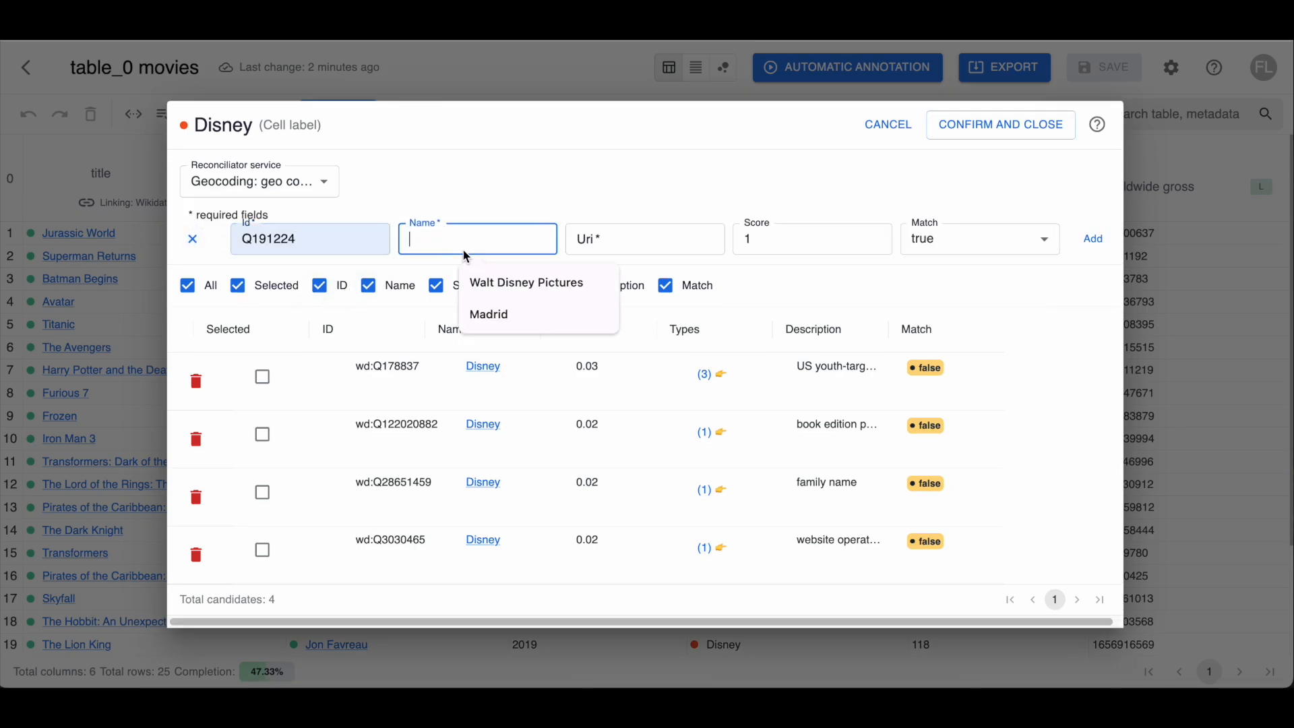
{"action": "left_click", "coordinate": [498, 283]}
{"action": "left_click", "coordinate": [620, 244]}
{"action": "left_click", "coordinate": [666, 282]}
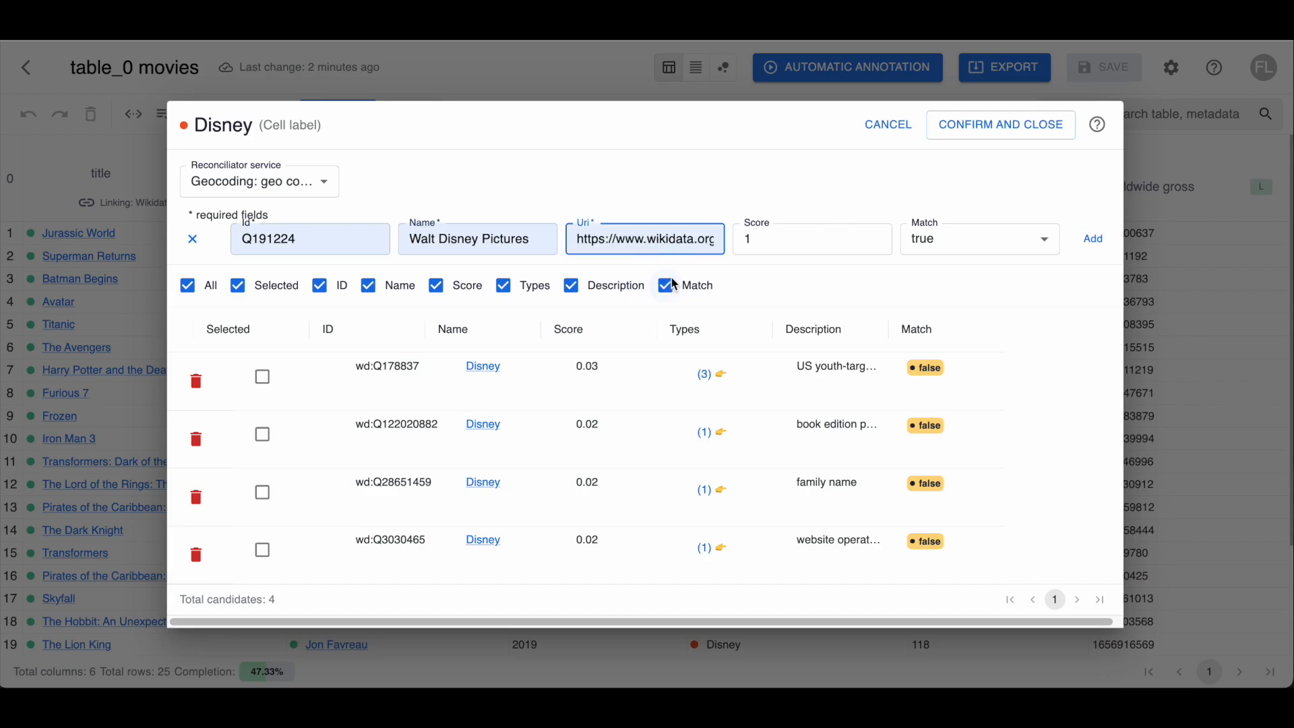
{"action": "left_click", "coordinate": [1094, 239]}
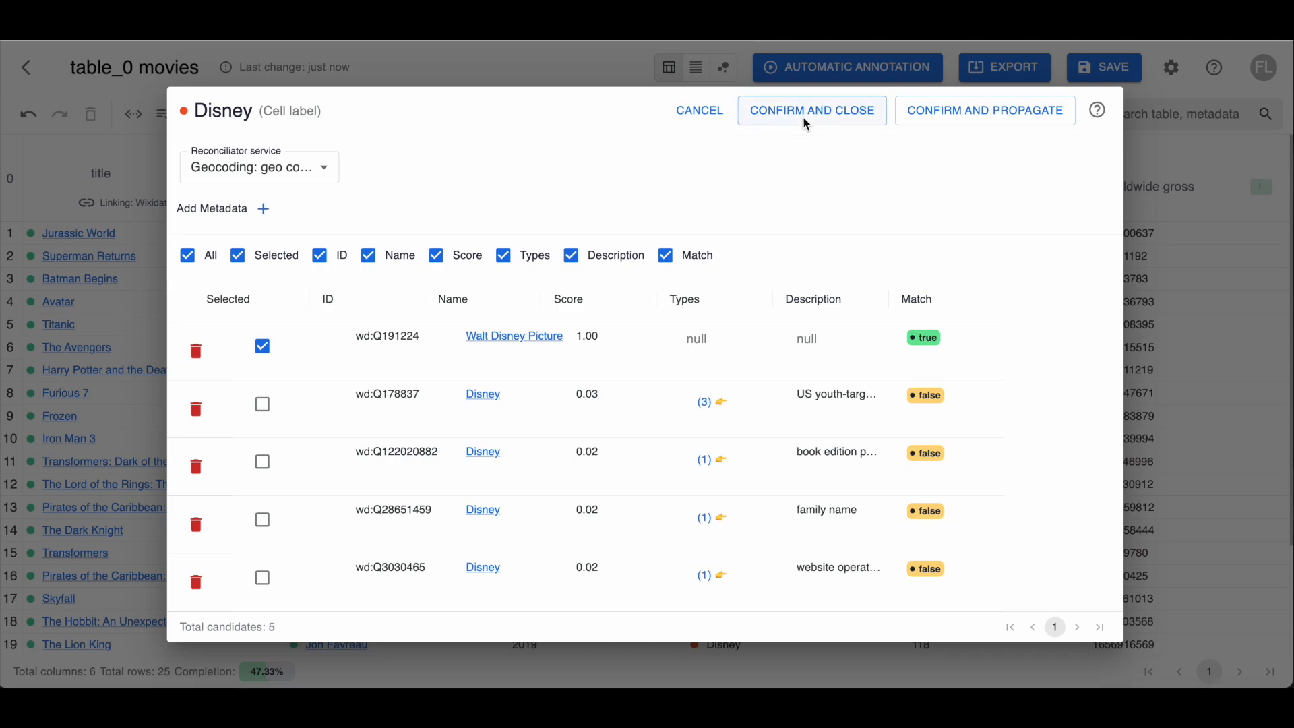
{"action": "left_click", "coordinate": [970, 122]}
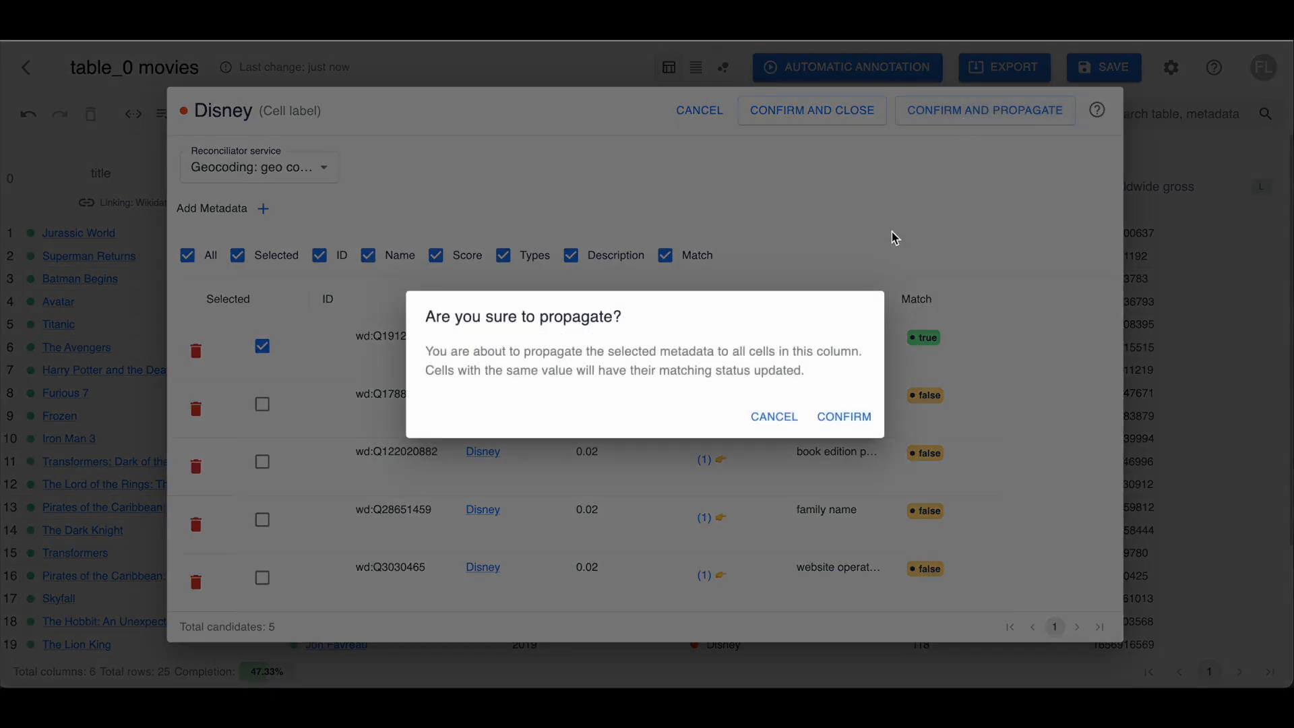
{"action": "left_click", "coordinate": [857, 421]}
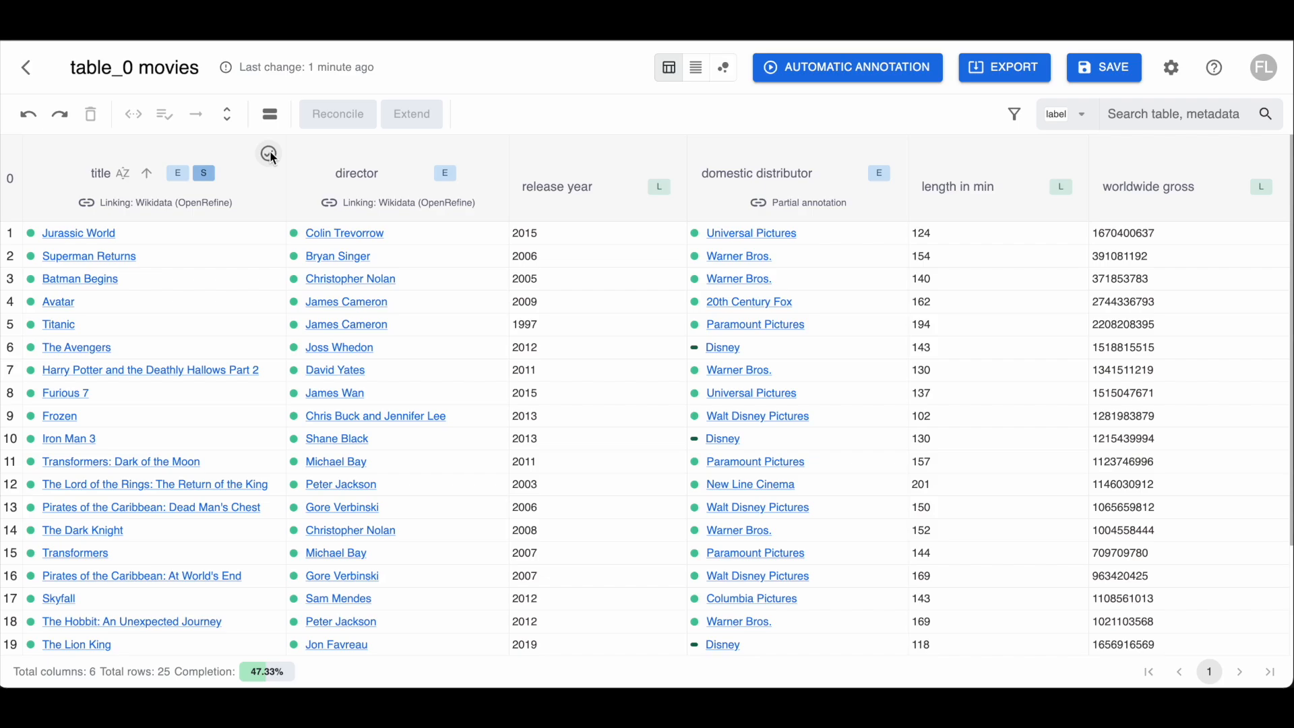
Set up a Wikidata properties extension for the title column and request the property suggestions.
{"action": "left_click", "coordinate": [270, 153]}
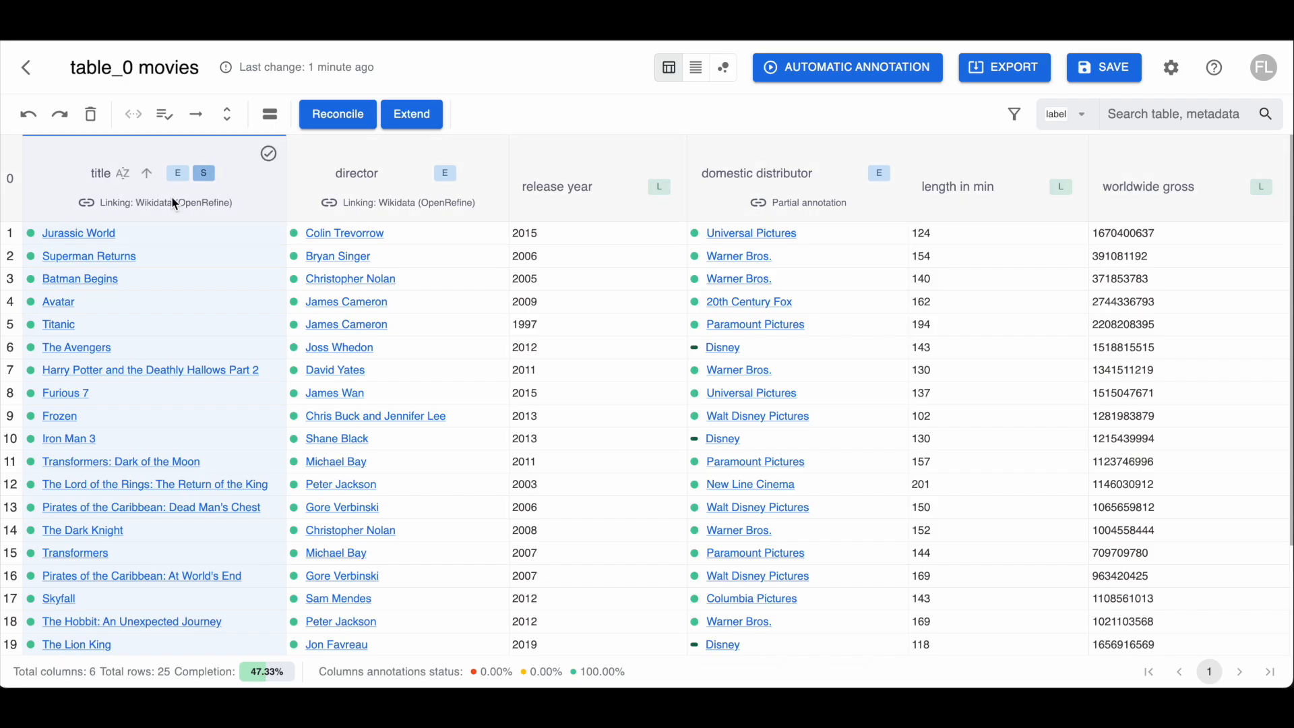
{"action": "left_click", "coordinate": [426, 114]}
{"action": "left_click", "coordinate": [514, 403]}
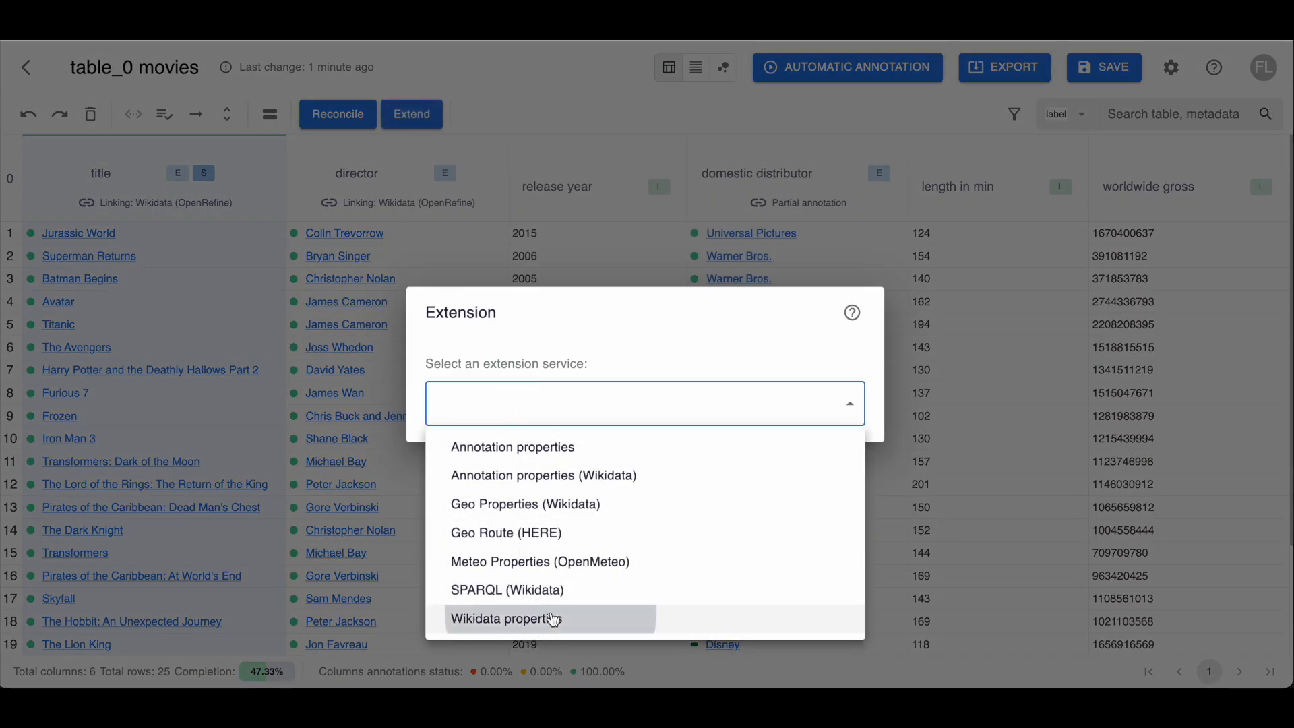
{"action": "left_click", "coordinate": [552, 616]}
{"action": "left_click", "coordinate": [615, 554]}
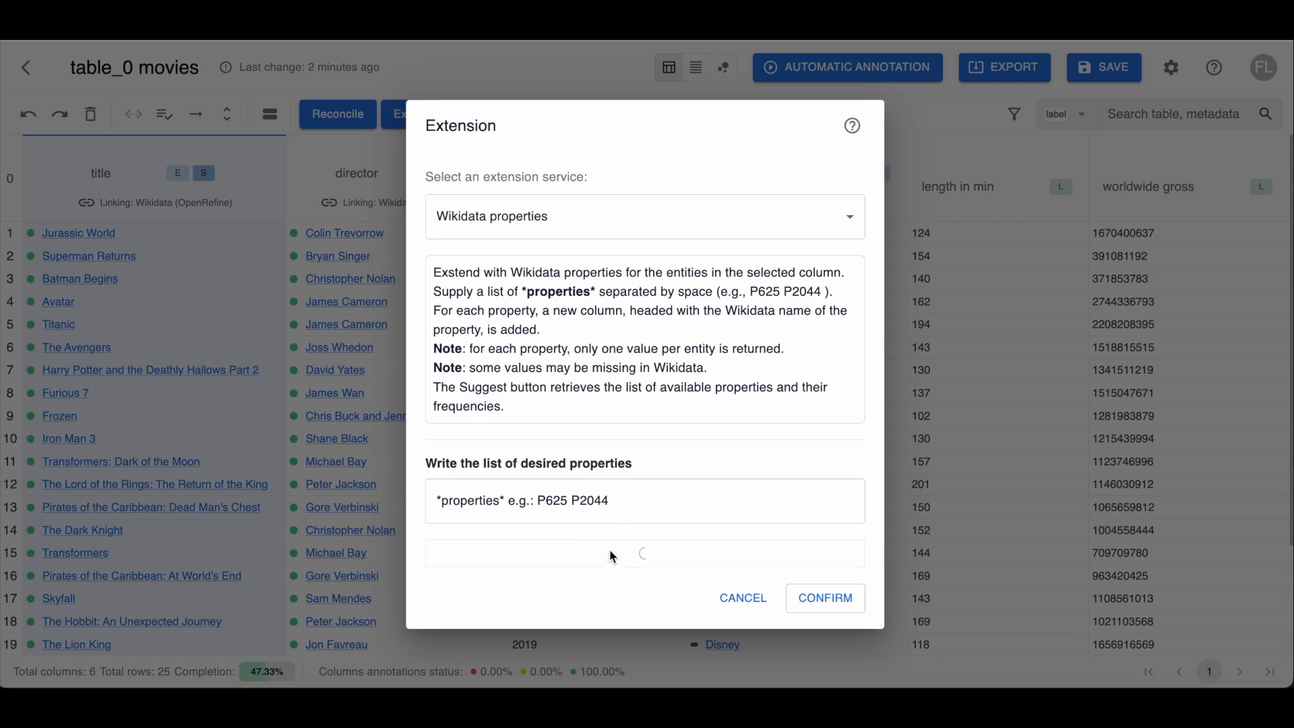
Choose the suggested screenwriter property and run the extension to add it as a new column.
{"action": "left_click", "coordinate": [566, 574]}
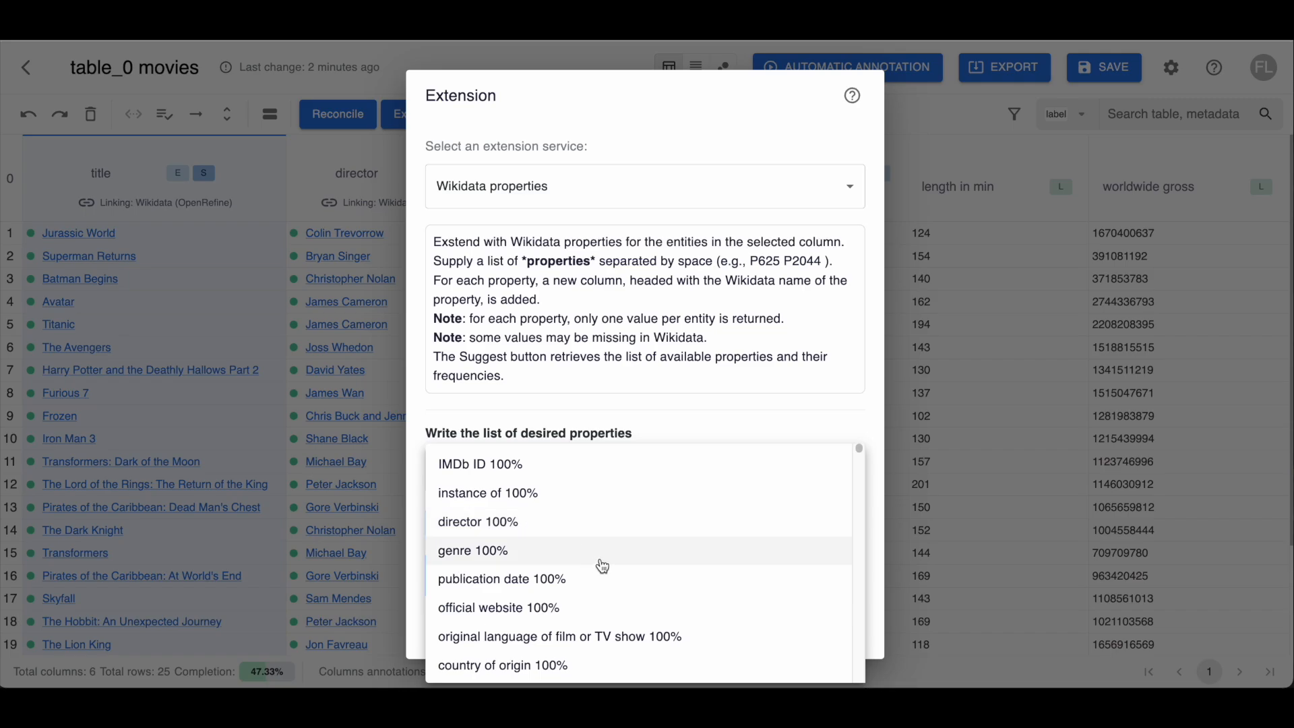
{"action": "scroll", "coordinate": [603, 566], "scroll_direction": "down", "scroll_amount": 3}
{"action": "scroll", "coordinate": [603, 566], "scroll_direction": "down", "scroll_amount": 5}
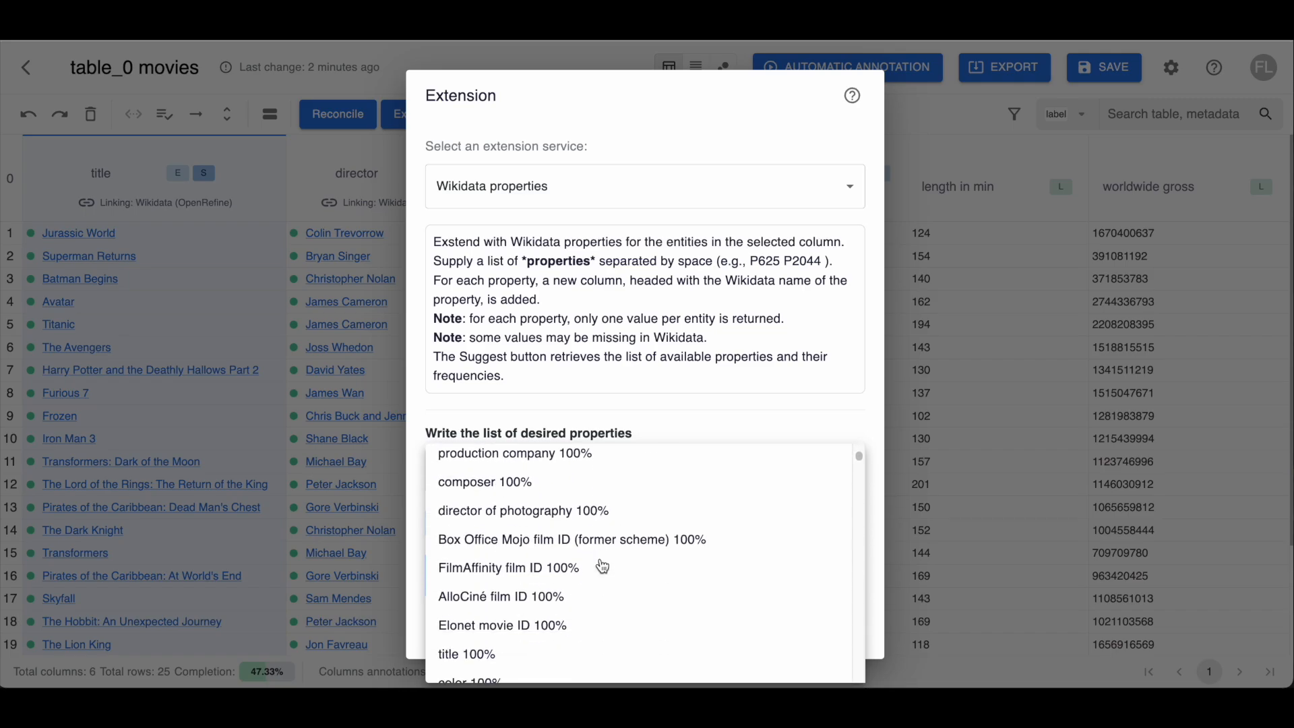
{"action": "scroll", "coordinate": [597, 553], "scroll_direction": "down", "scroll_amount": 2}
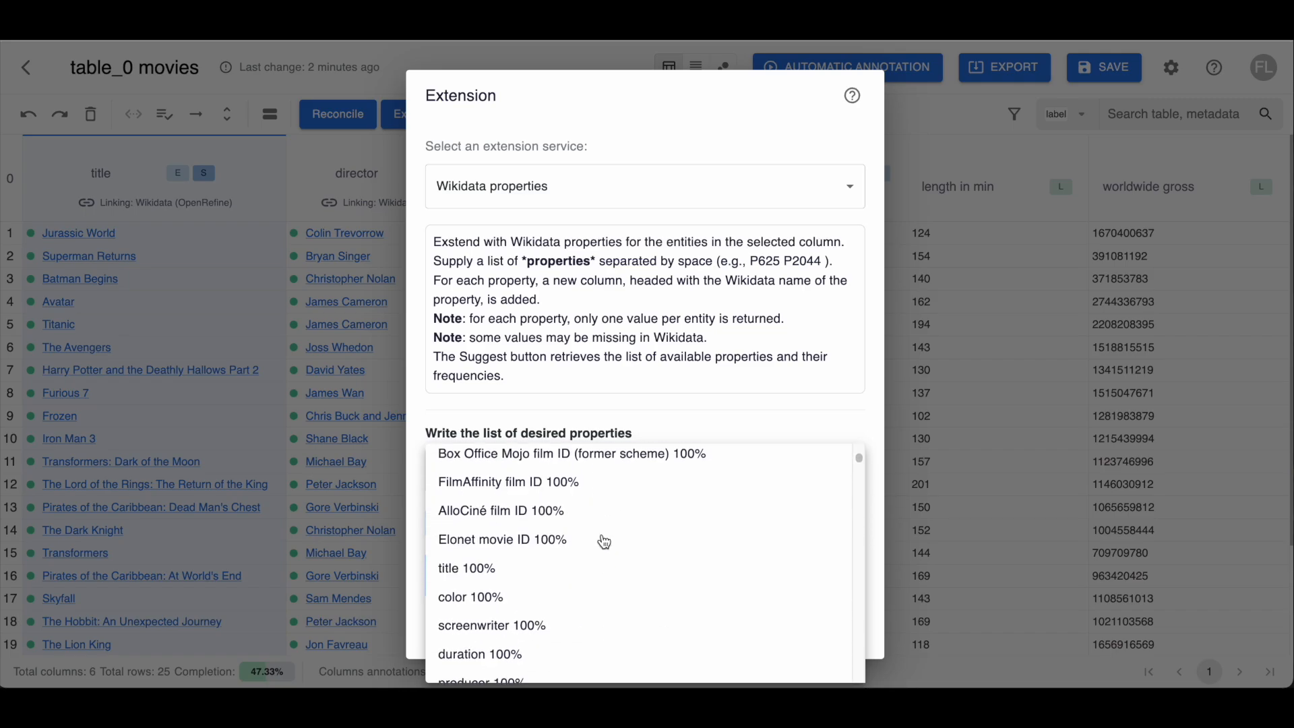
{"action": "left_click", "coordinate": [537, 617]}
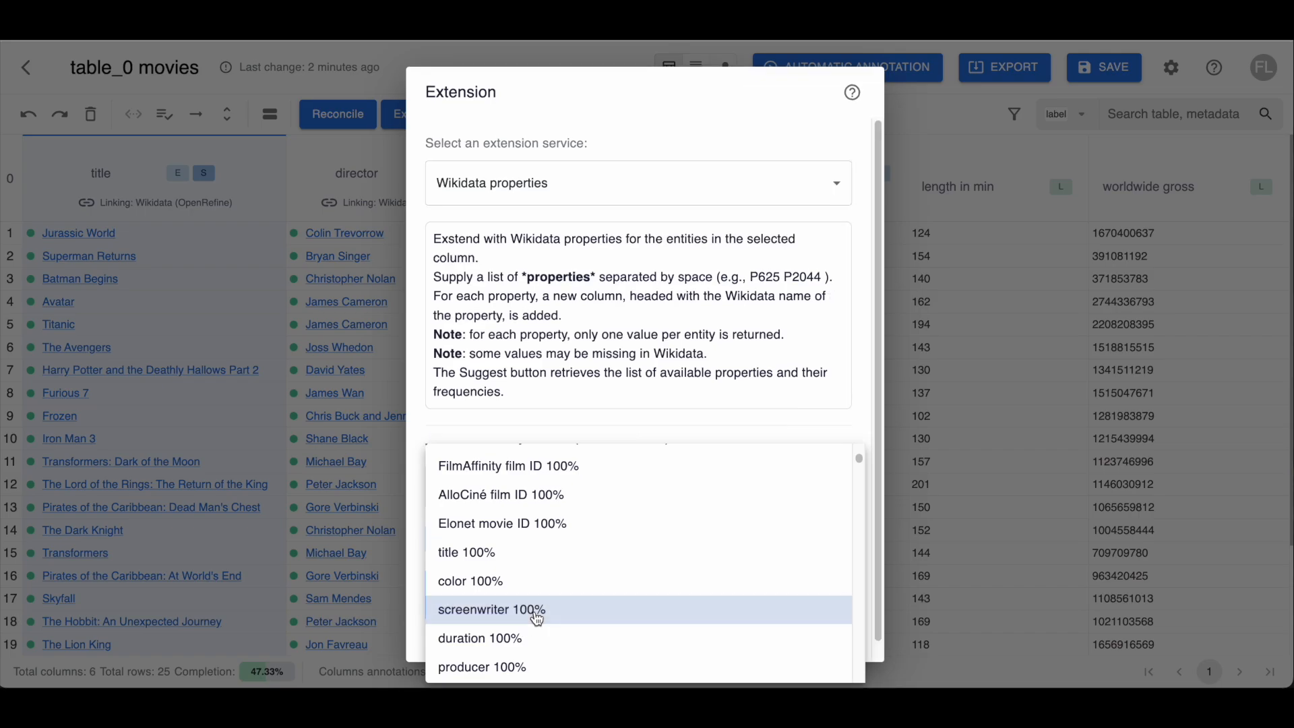
{"action": "left_click", "coordinate": [799, 427]}
{"action": "left_click", "coordinate": [810, 648]}
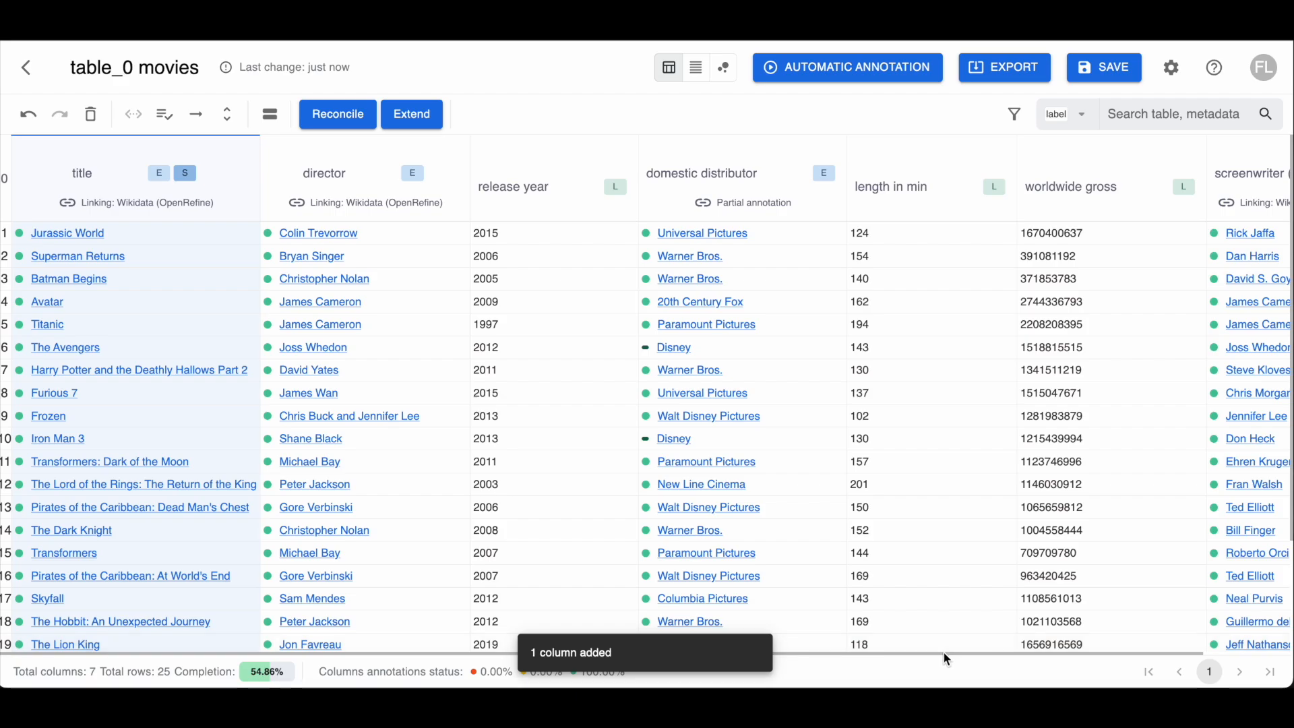
{"action": "left_click_drag", "start_coordinate": [944, 653], "coordinate": [1034, 653]}
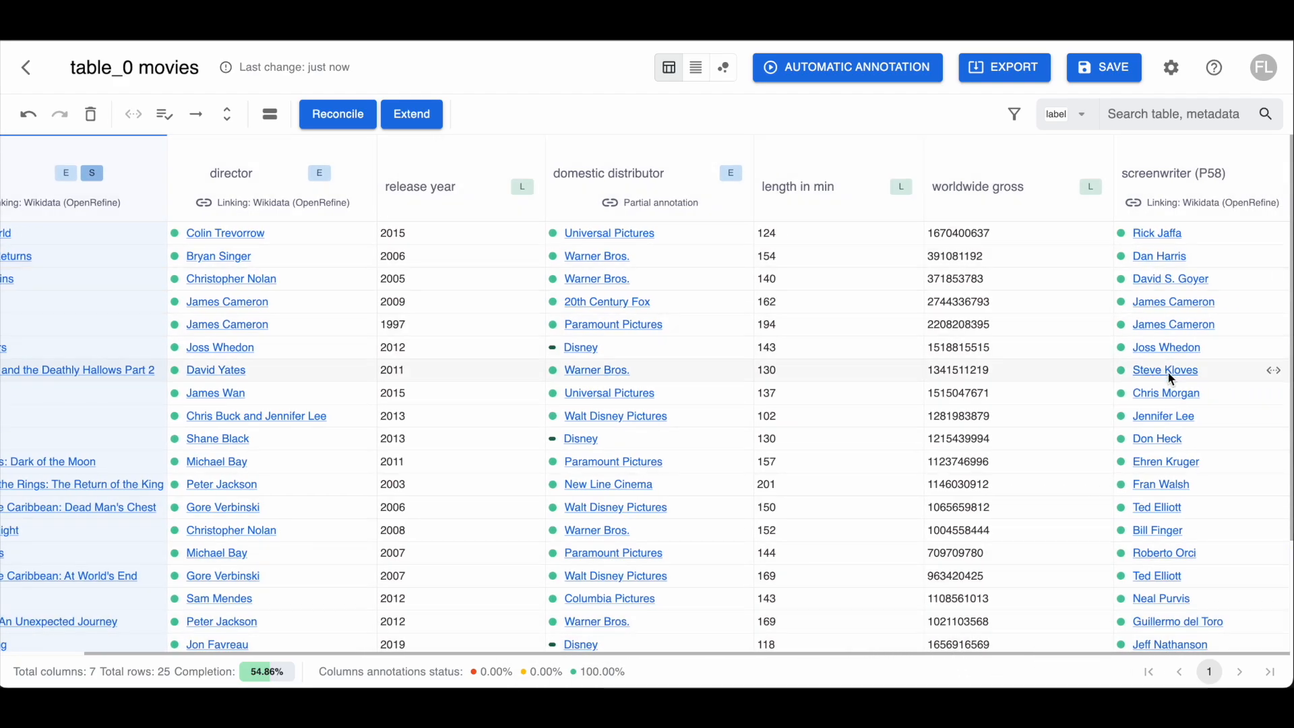